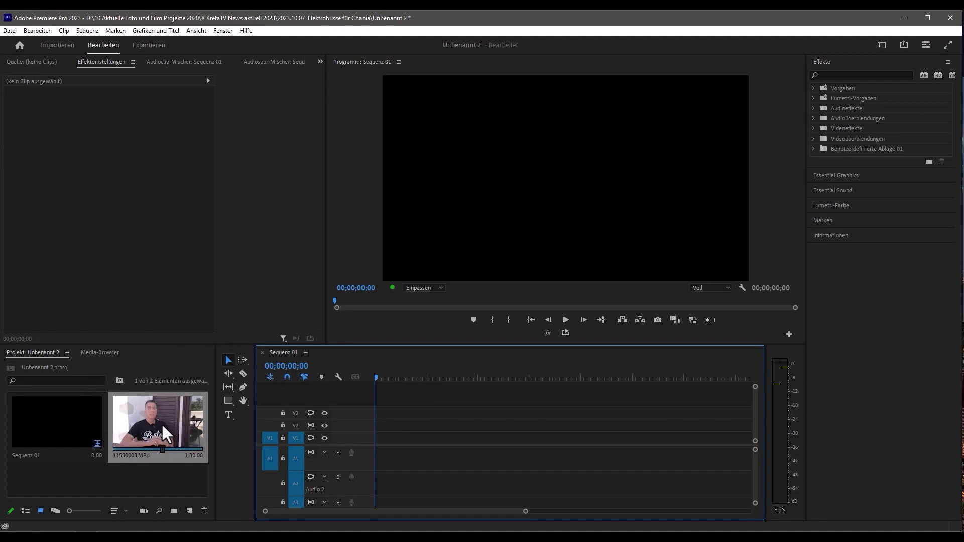
- Place 11580008.MP4 at 00;00;00;00 on V1/A1 of Sequenz 01 and scrub through it
drag(161, 422, 377, 450)
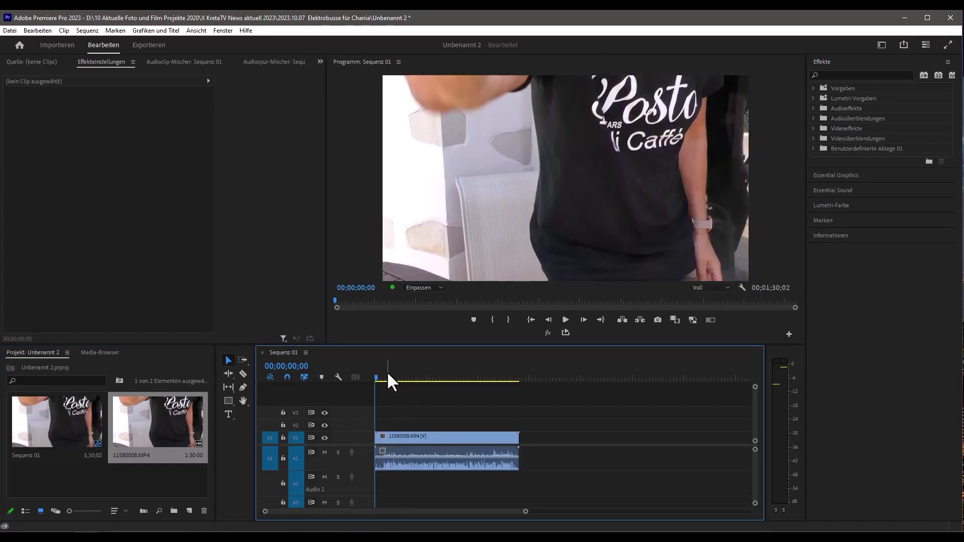
drag(376, 378, 393, 377)
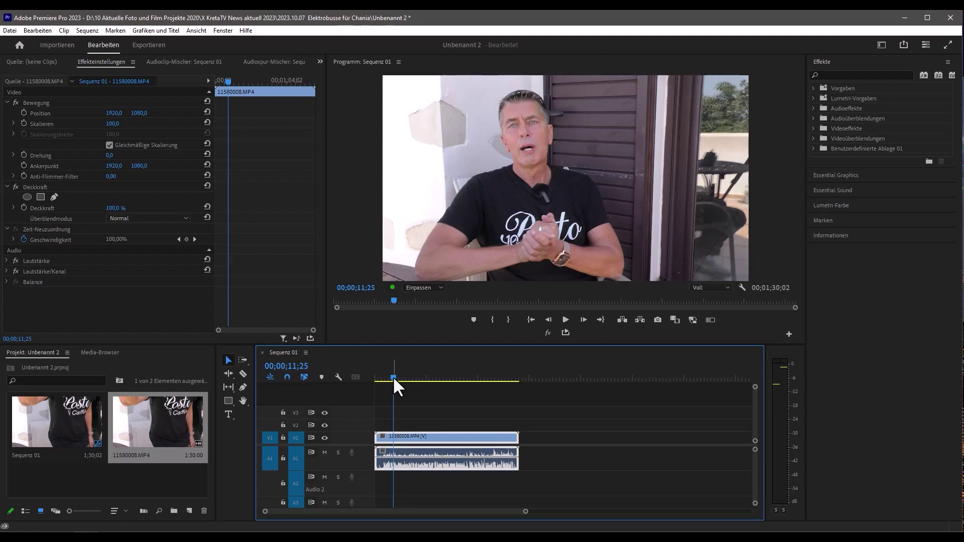
- Play the interview from 00;00;13;03 to 00;00;22;09 to hear its audio
drag(394, 381, 397, 381)
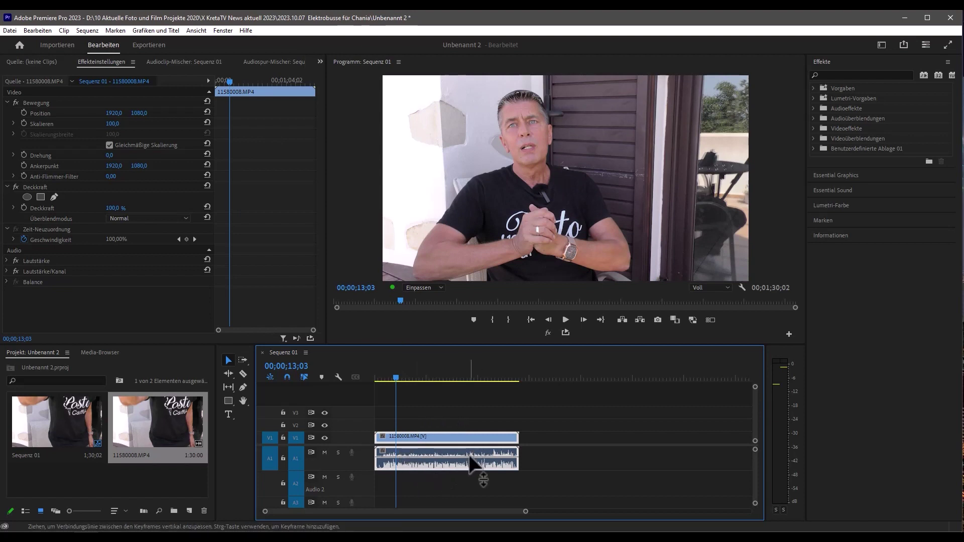
key(space)
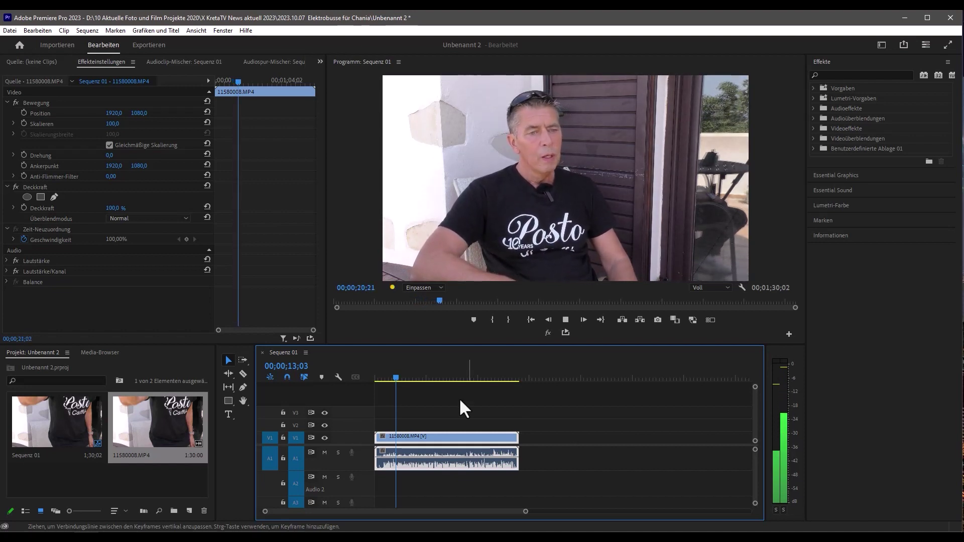
key(space)
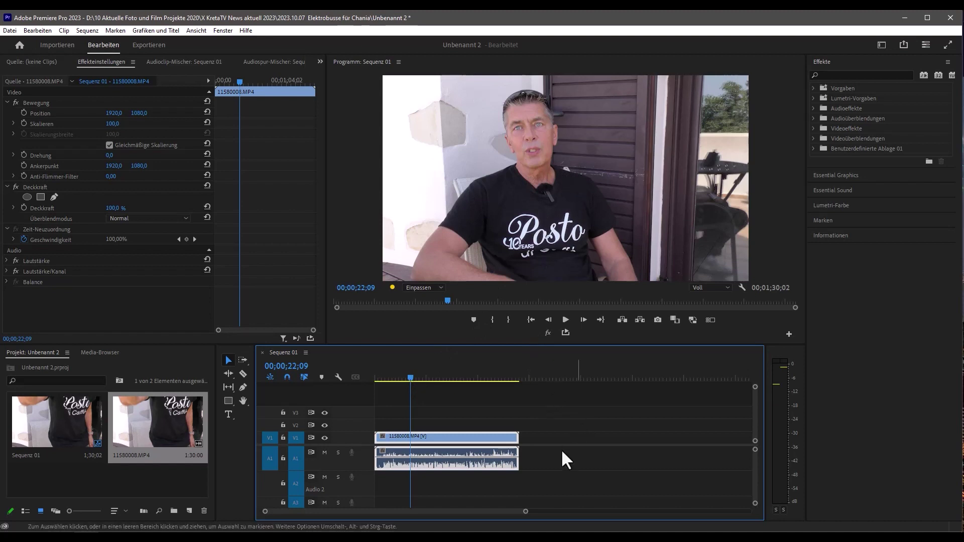
- Open the context menu of 11580008.MP4 in the Project panel, dismissing the timeline clip's menu first
right_click(479, 464)
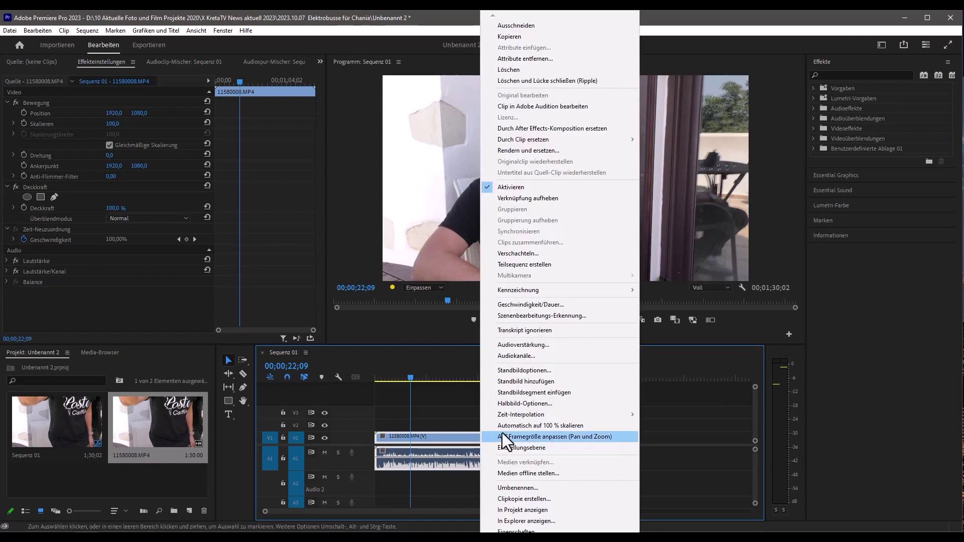
mouse_move(541, 143)
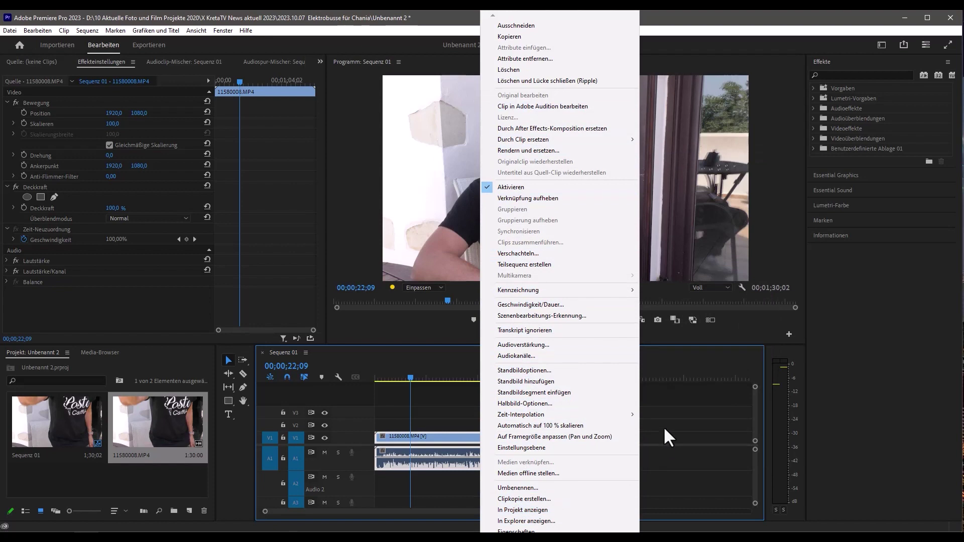
click(673, 398)
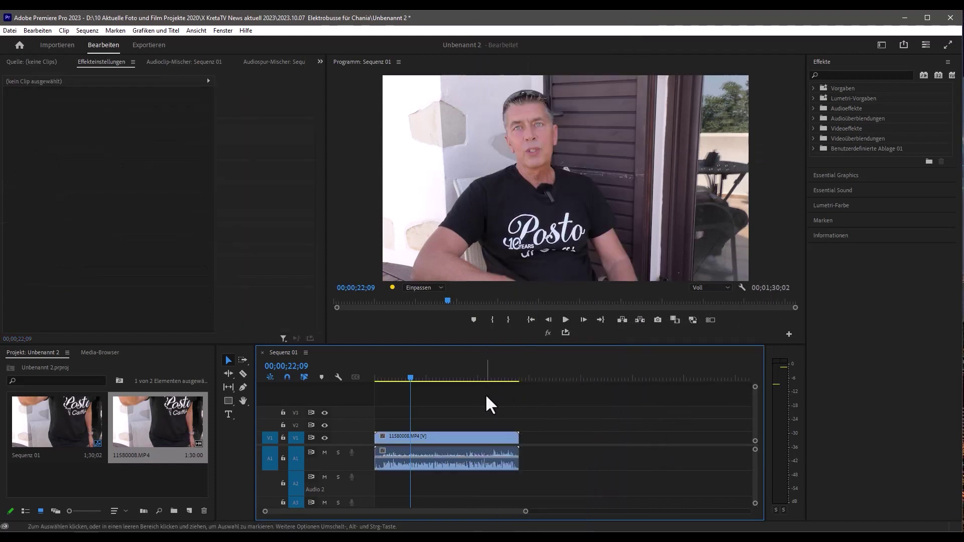
click(139, 416)
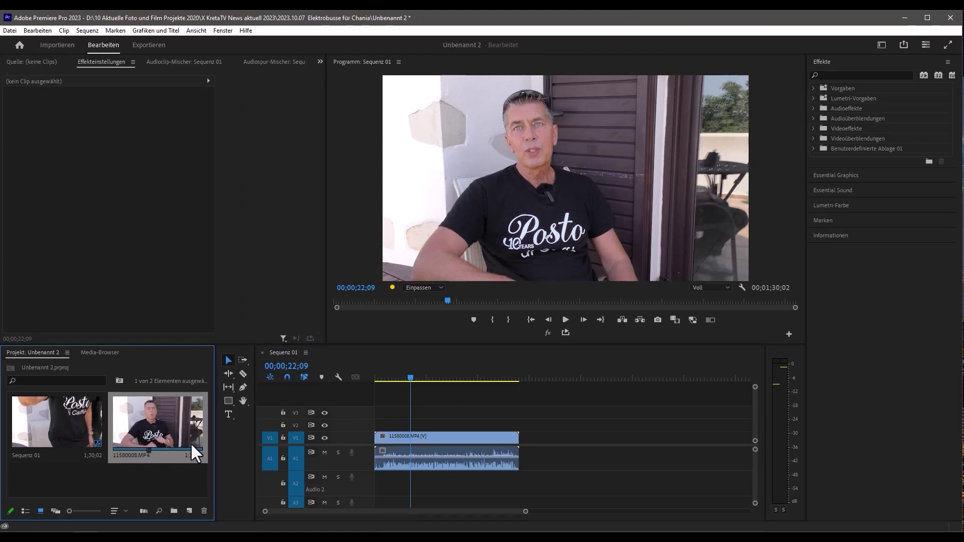
right_click(167, 417)
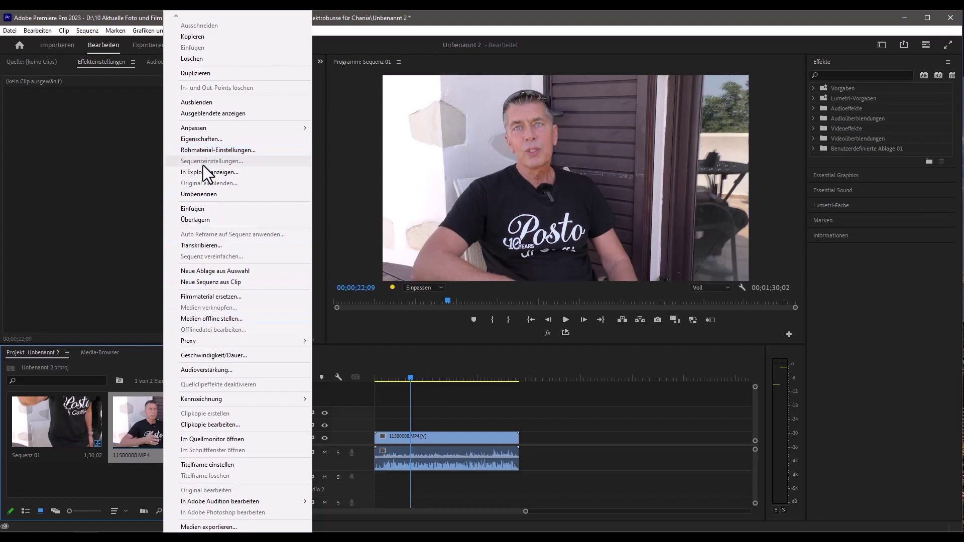
mouse_move(210, 128)
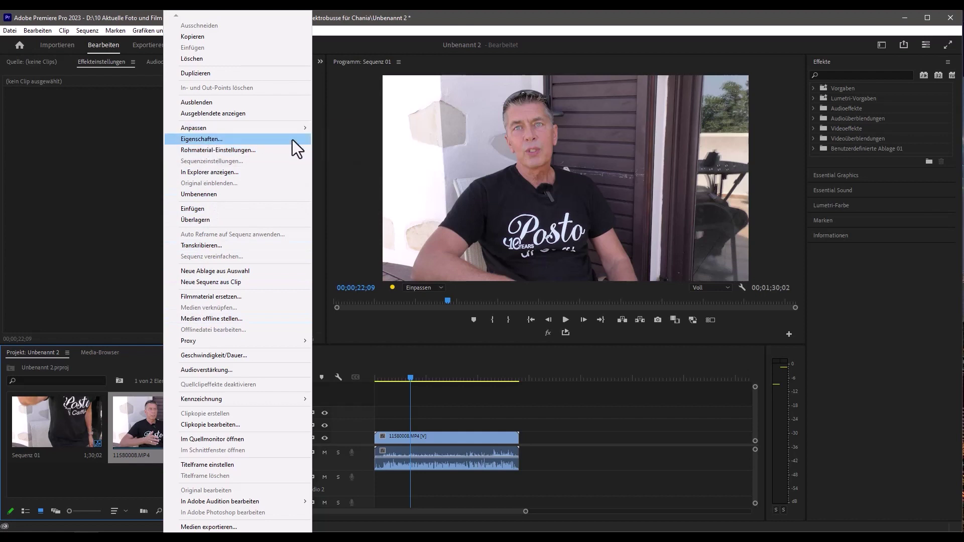
- Set 11580008.MP4's audio channels to Mono with 2 clips (Clip 1 L, Clip 2 R) and confirm with Ja
click(337, 127)
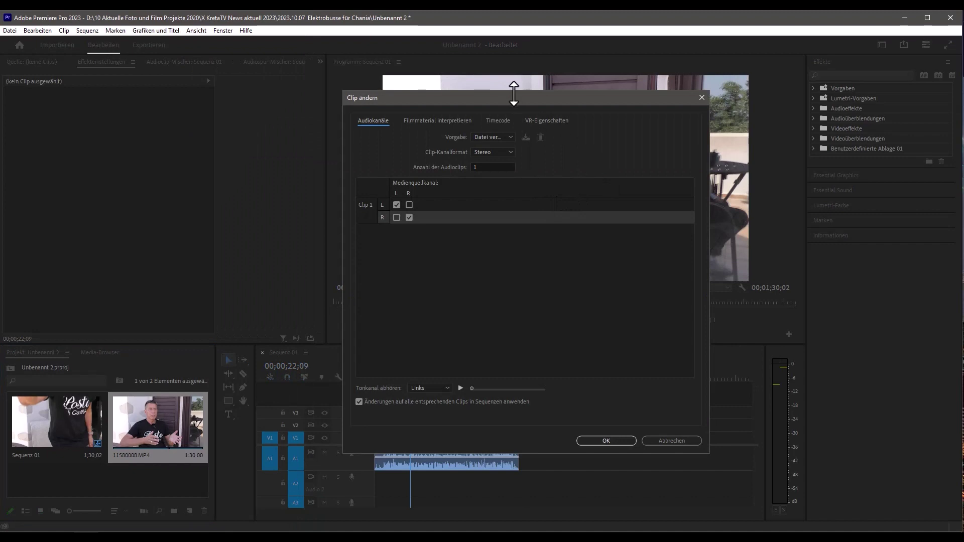
drag(512, 94, 426, 93)
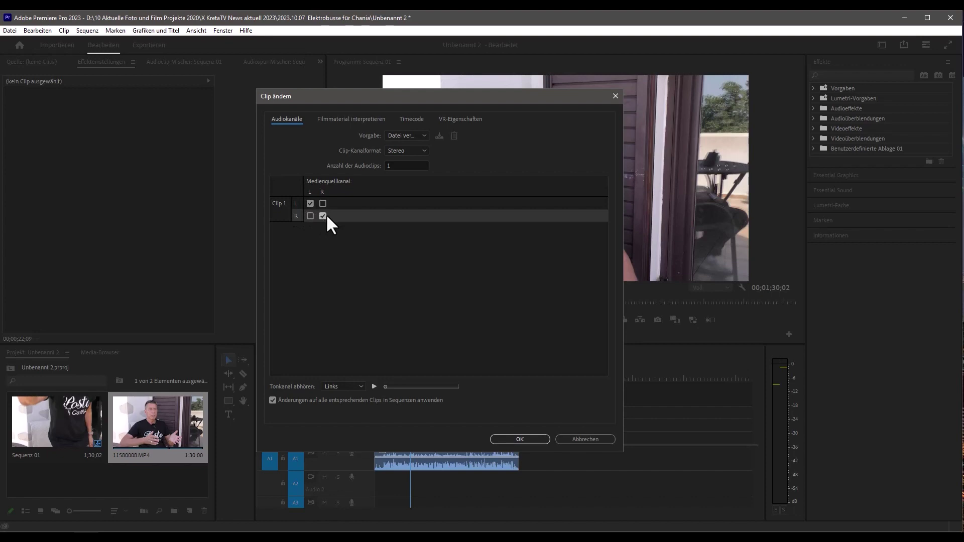
click(423, 149)
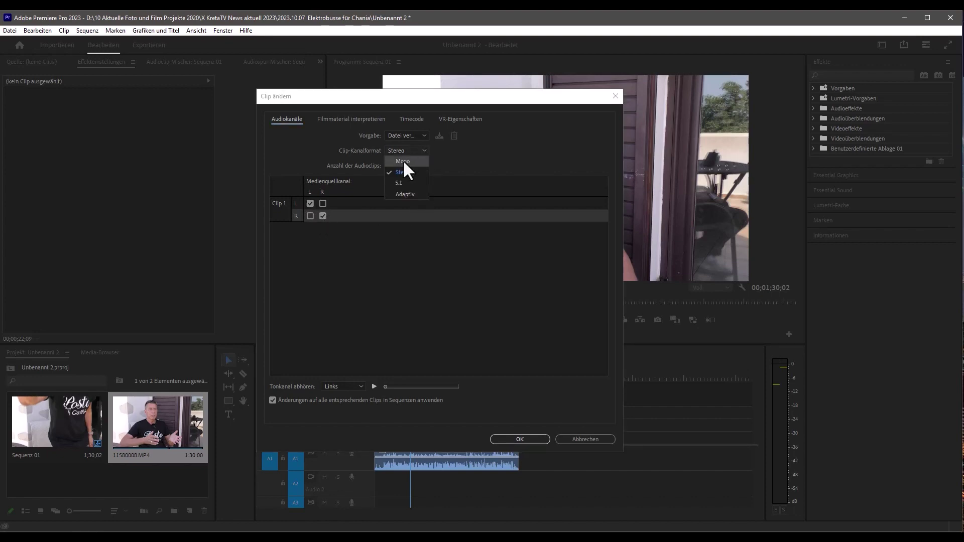
click(404, 162)
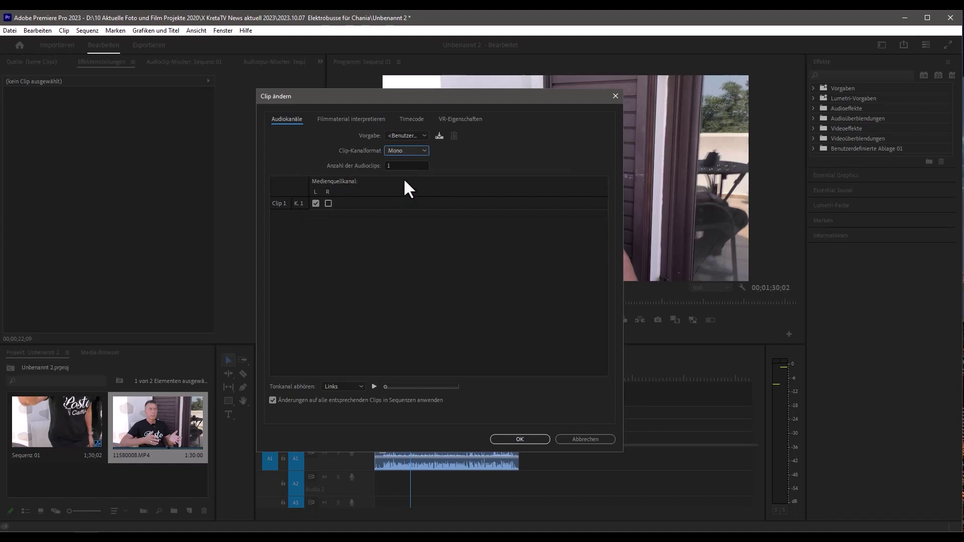
click(383, 166)
text(2)
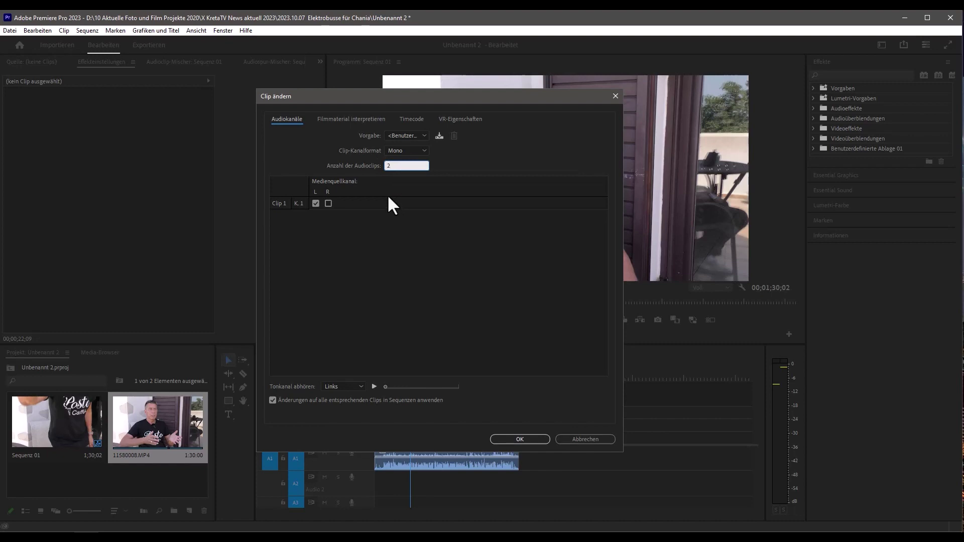
key(Tab)
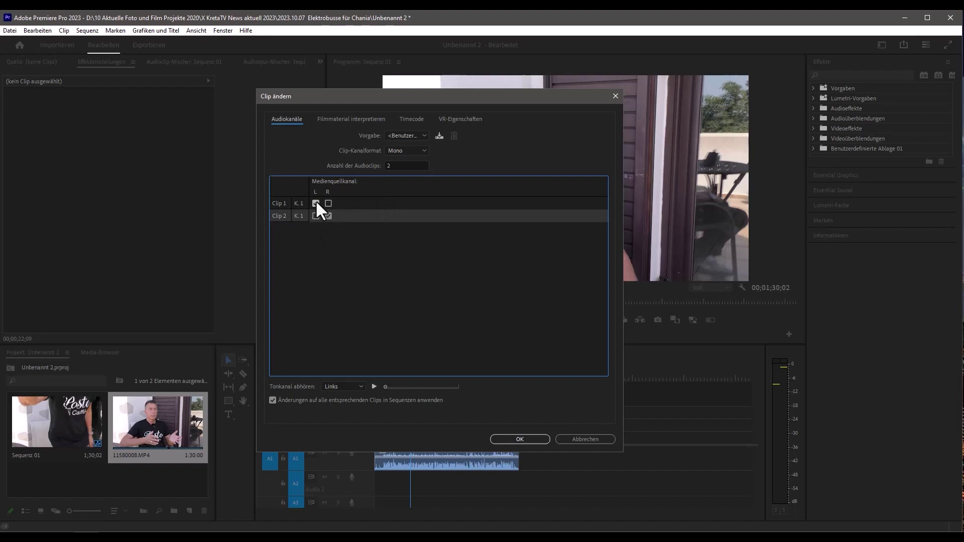
click(514, 438)
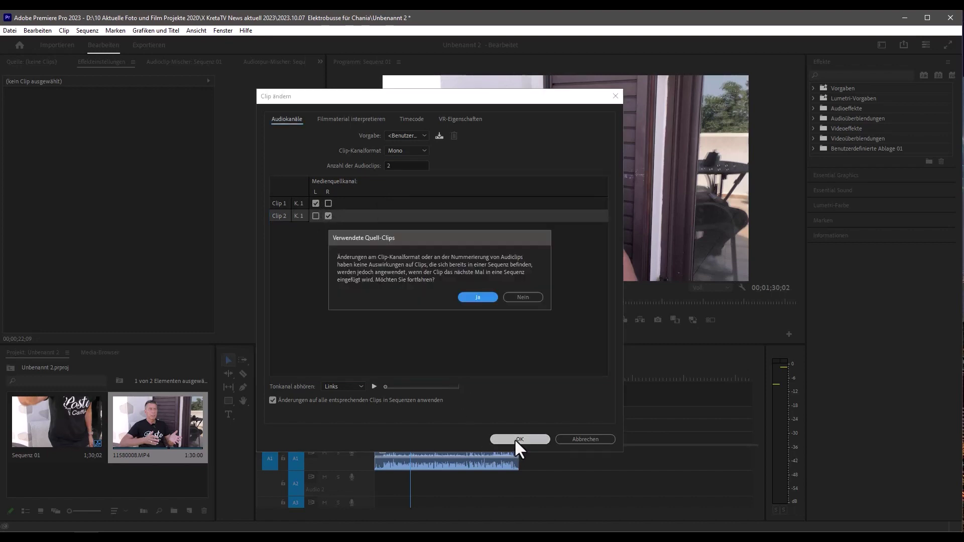
click(477, 297)
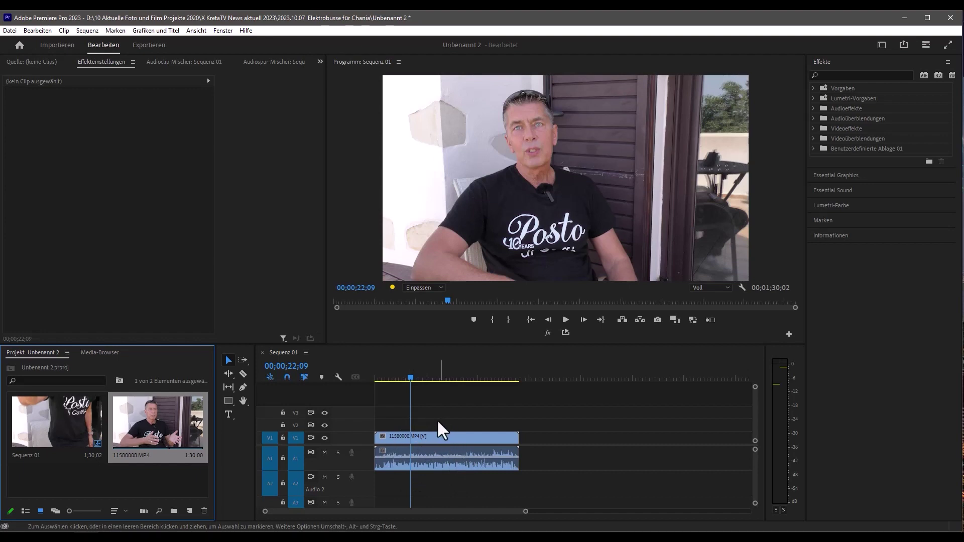
- Add a second 11580008.MP4 copy after the first, mute A1 and start playback
mouse_move(165, 422)
mouse_down()
mouse_move(555, 449)
mouse_move(532, 450)
mouse_up()
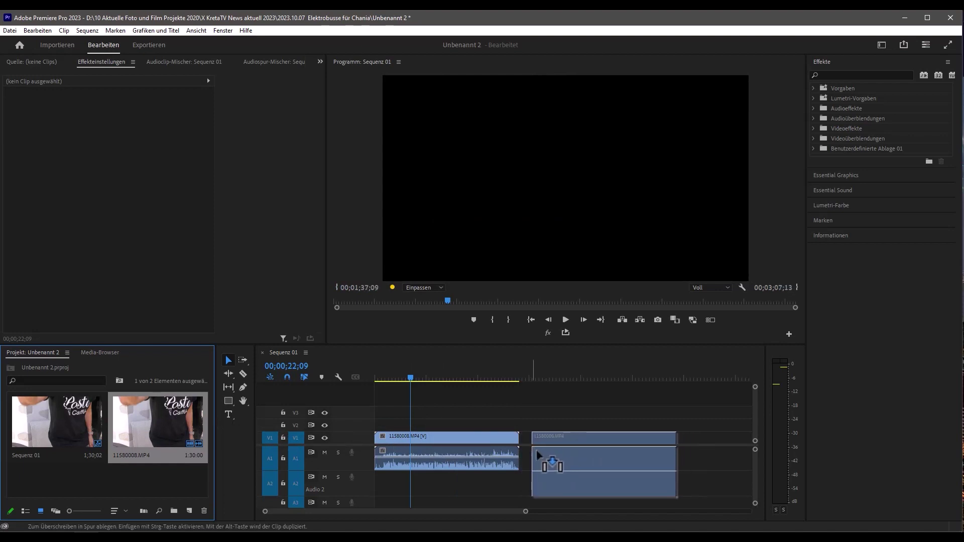
drag(533, 454, 566, 457)
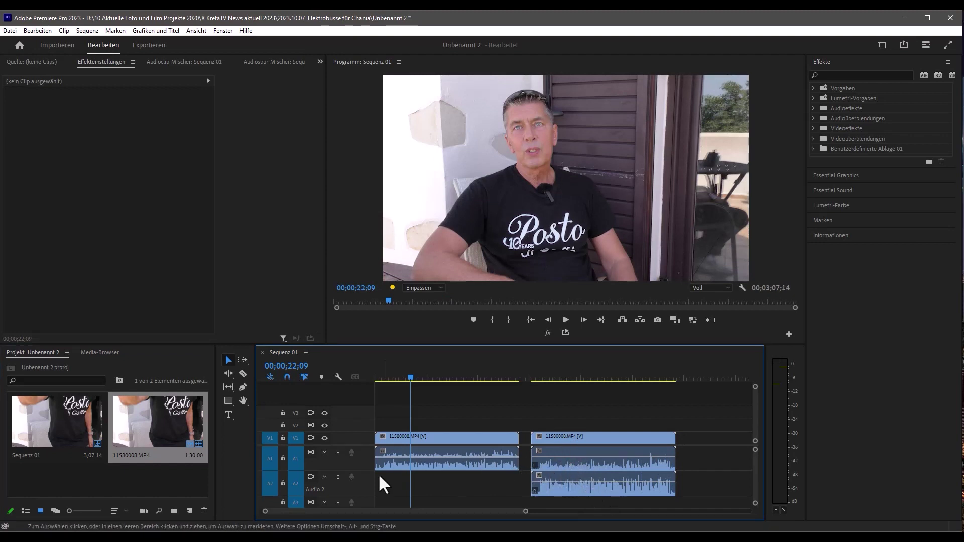
click(324, 452)
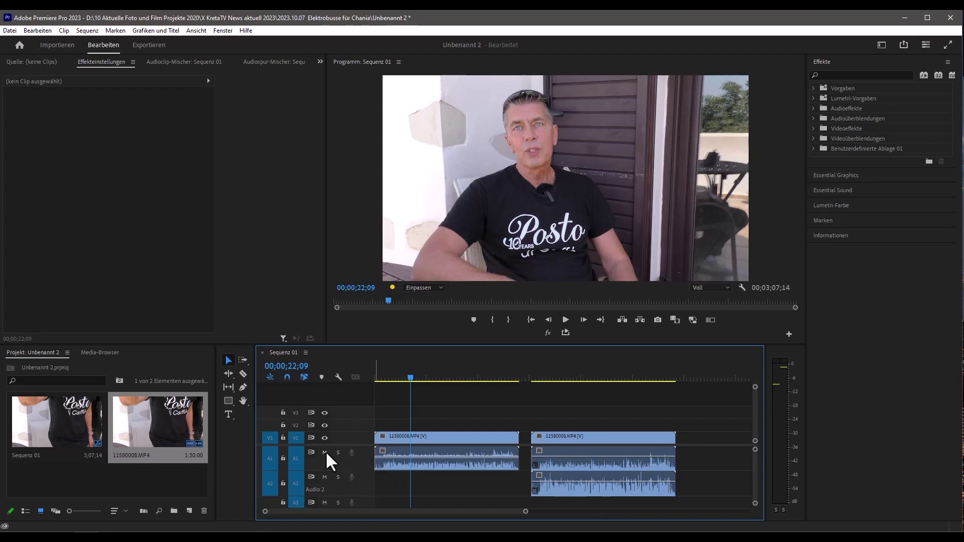
key(space)
- Play short stretches of the re-added clip with A1 muted to hear only the A2 channel
drag(494, 377, 546, 371)
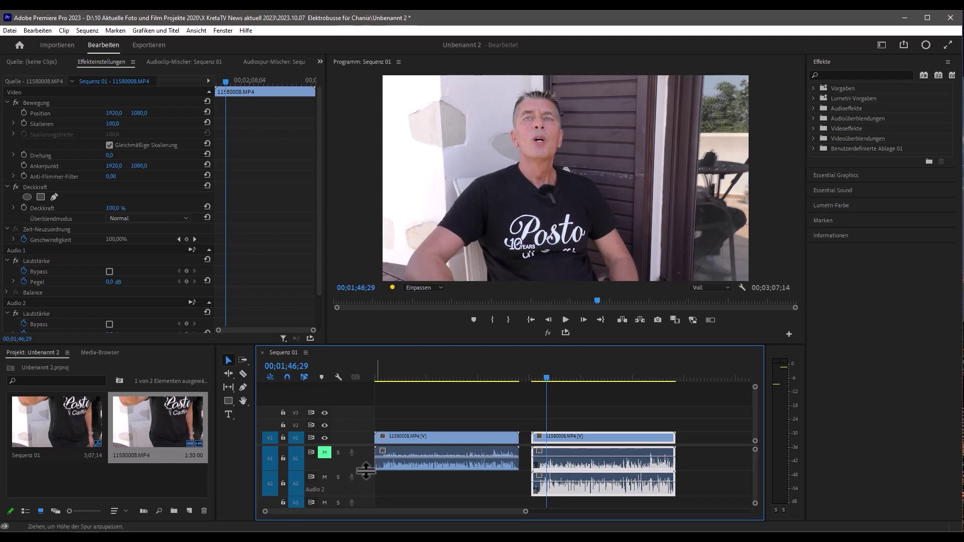
key(space)
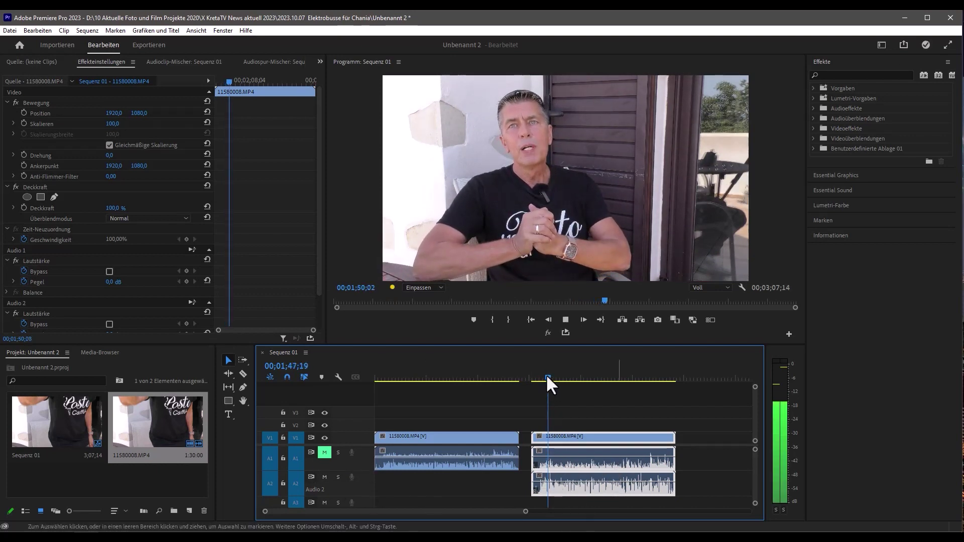
key(space)
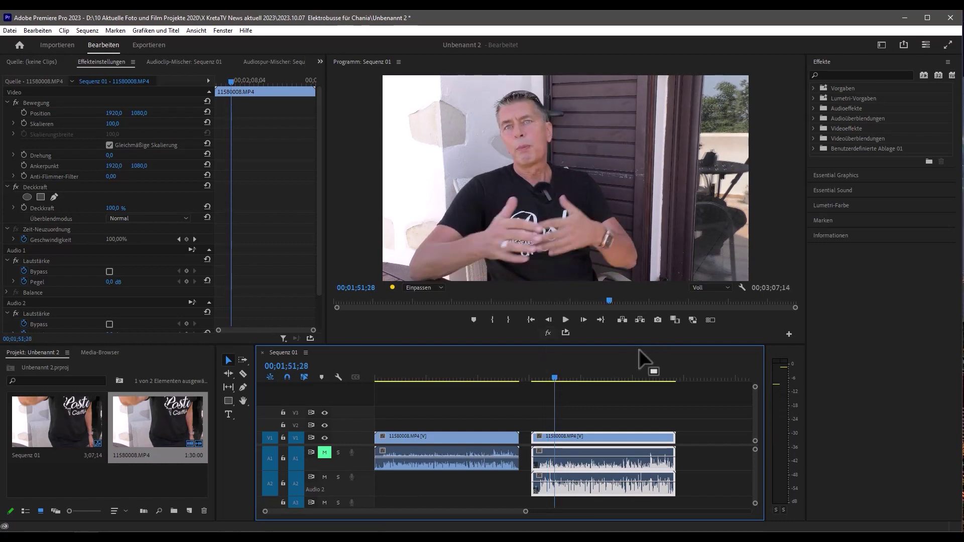
key(space)
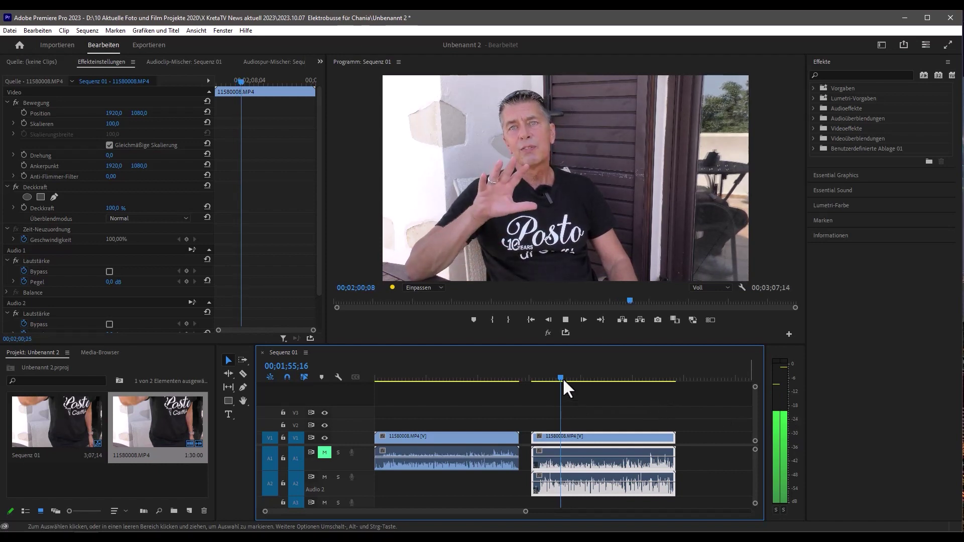
drag(562, 378, 569, 379)
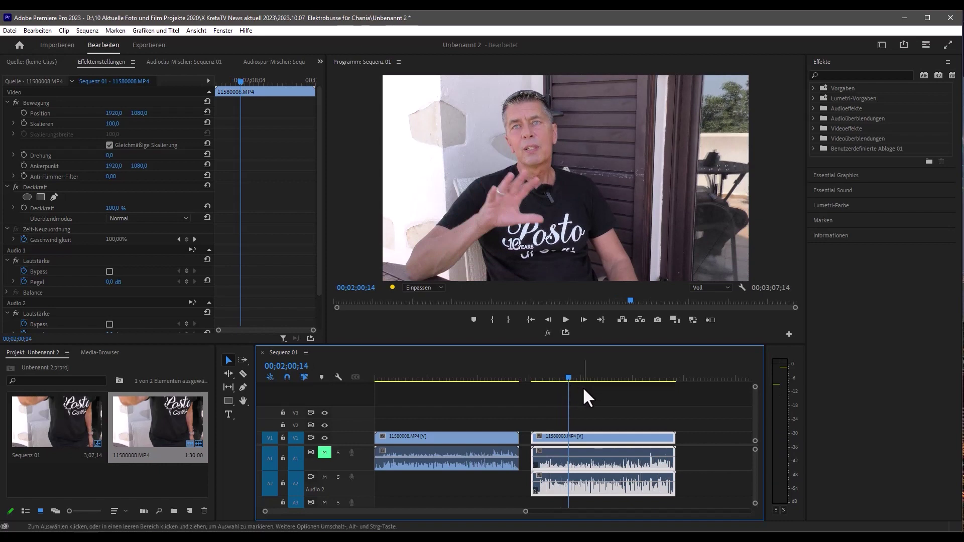
key(space)
key(space)
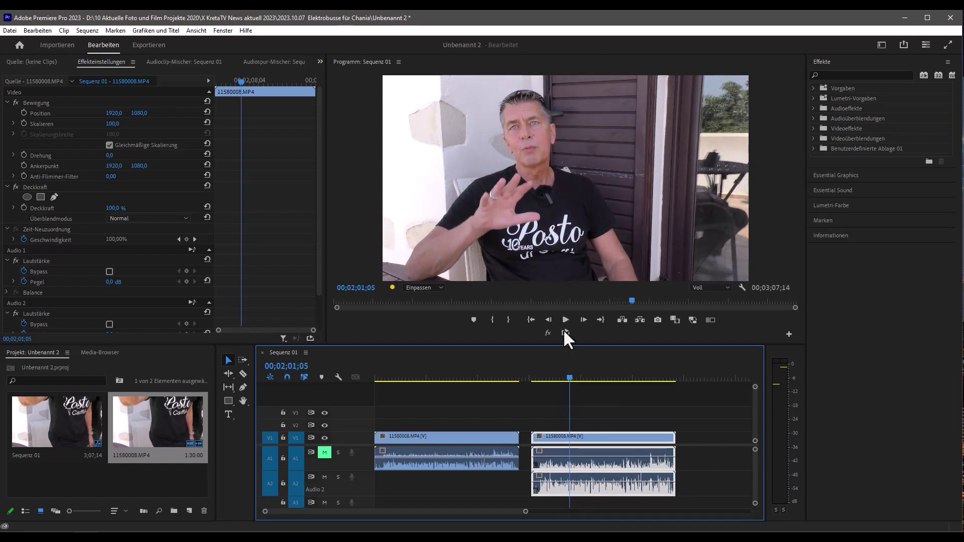
click(158, 421)
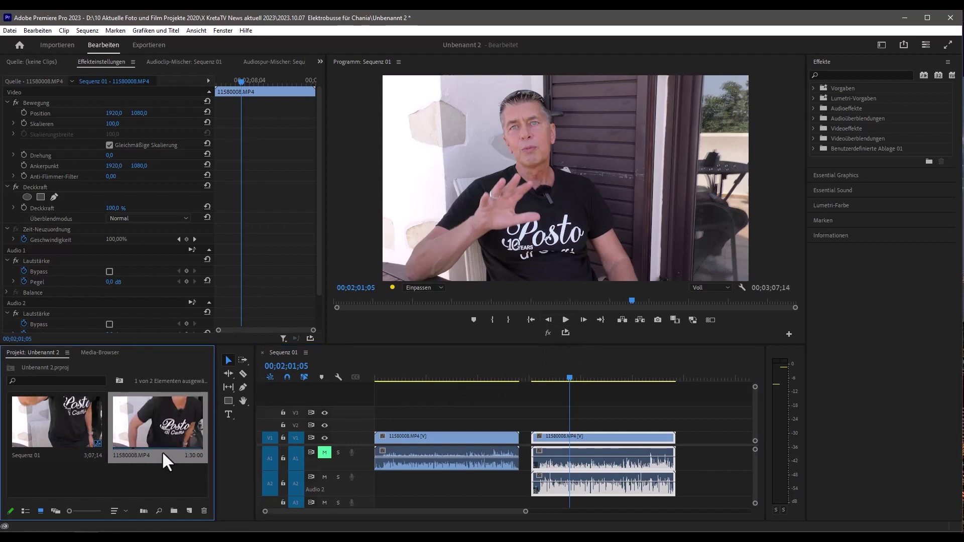
right_click(149, 418)
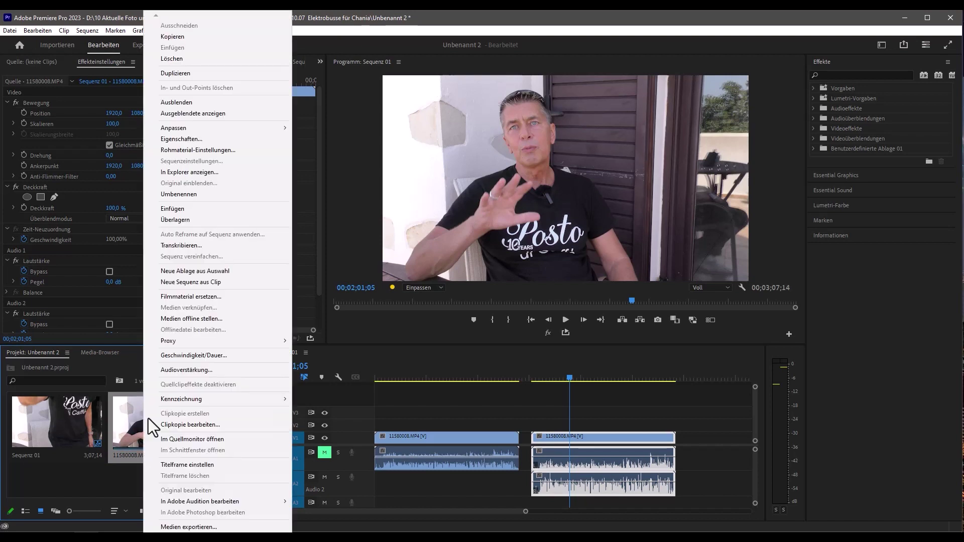
mouse_move(185, 129)
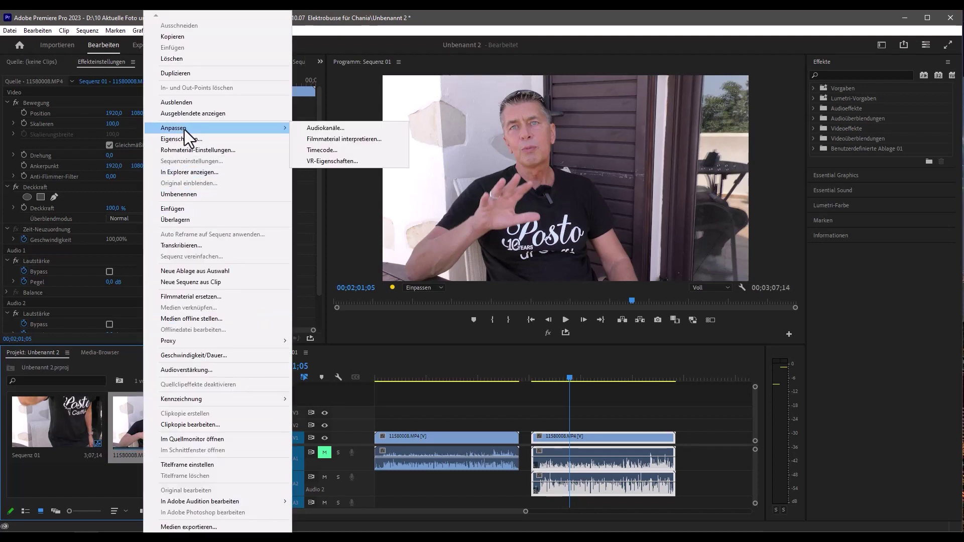
click(316, 128)
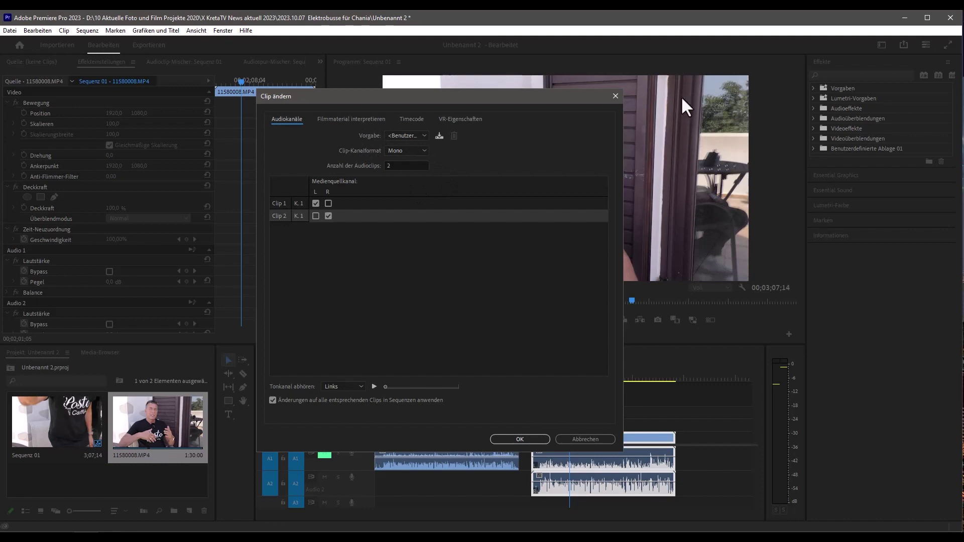
click(616, 95)
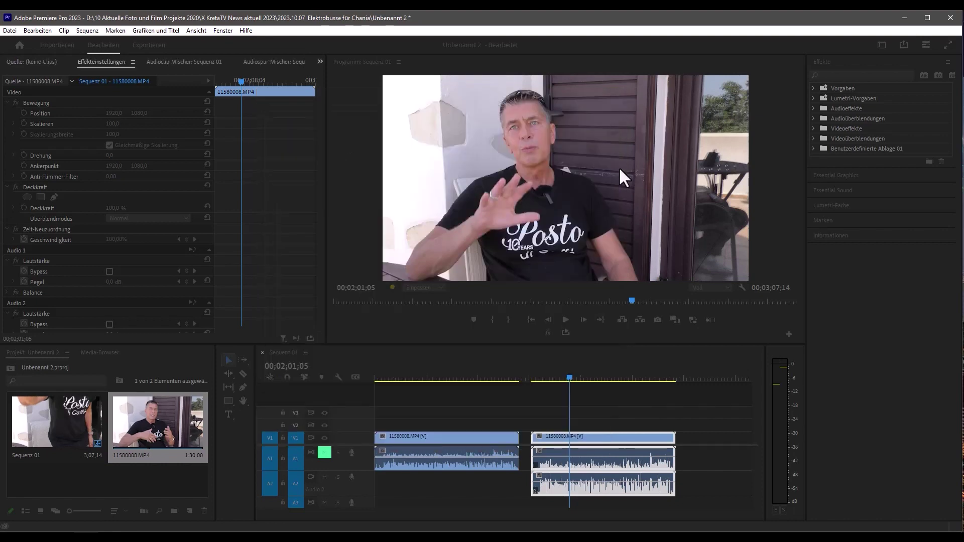